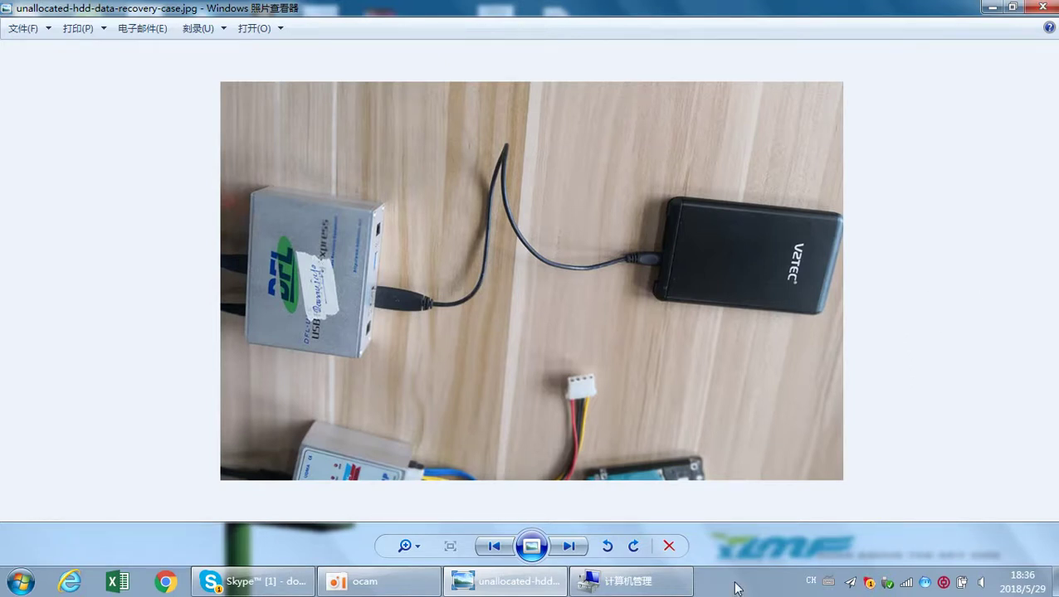
Switch from the drive photo to Disk Management, where Disk 2 (111.79 GB) shows unallocated.
left_click(587, 586)
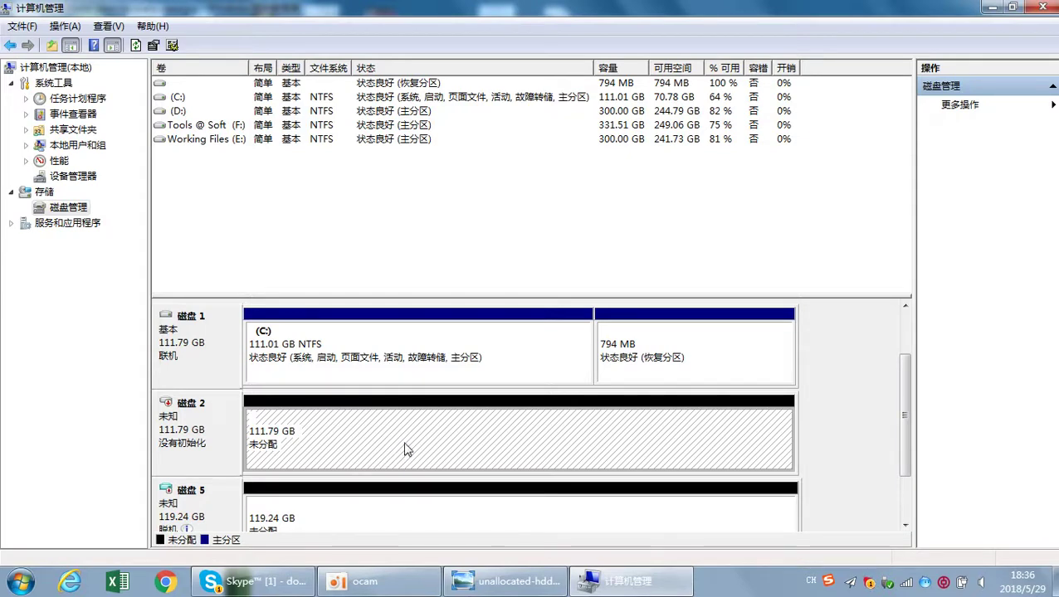
Compare the unallocated Disk 2 with the USB drive setup photo, ending on the photo.
left_click(508, 581)
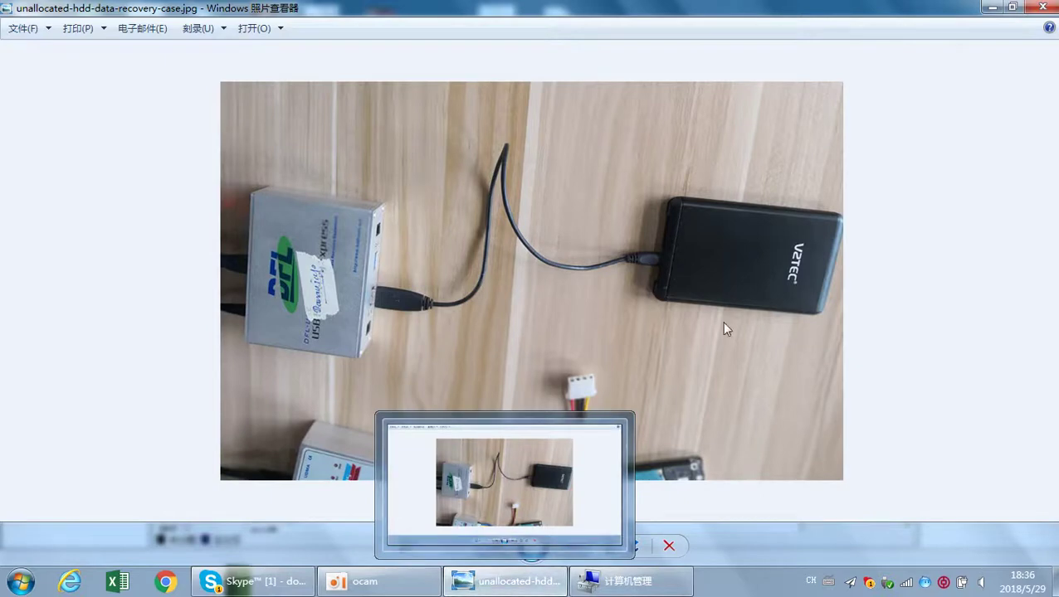
left_click(628, 580)
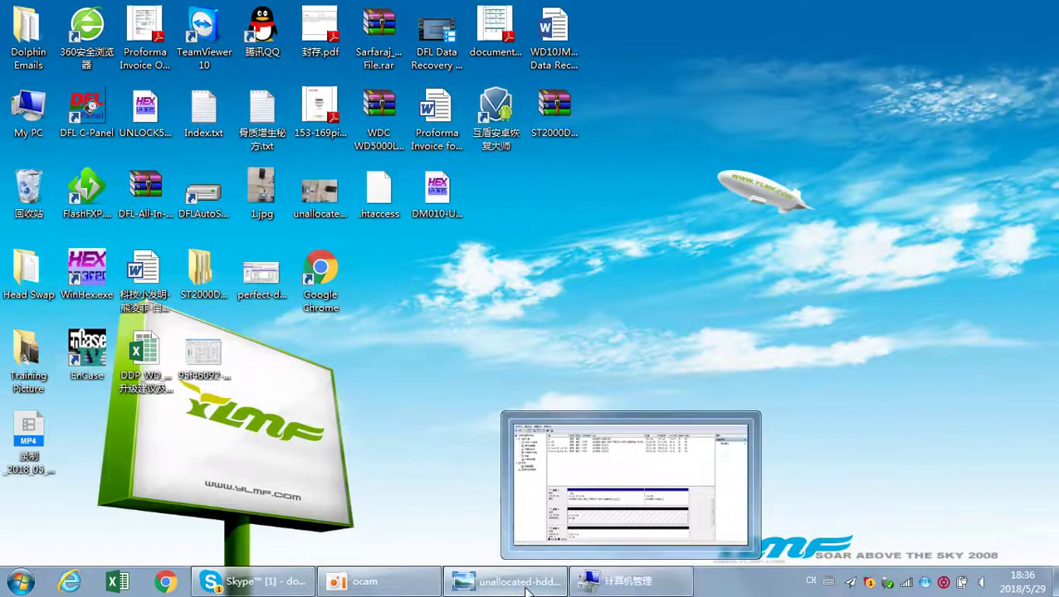
left_click(518, 580)
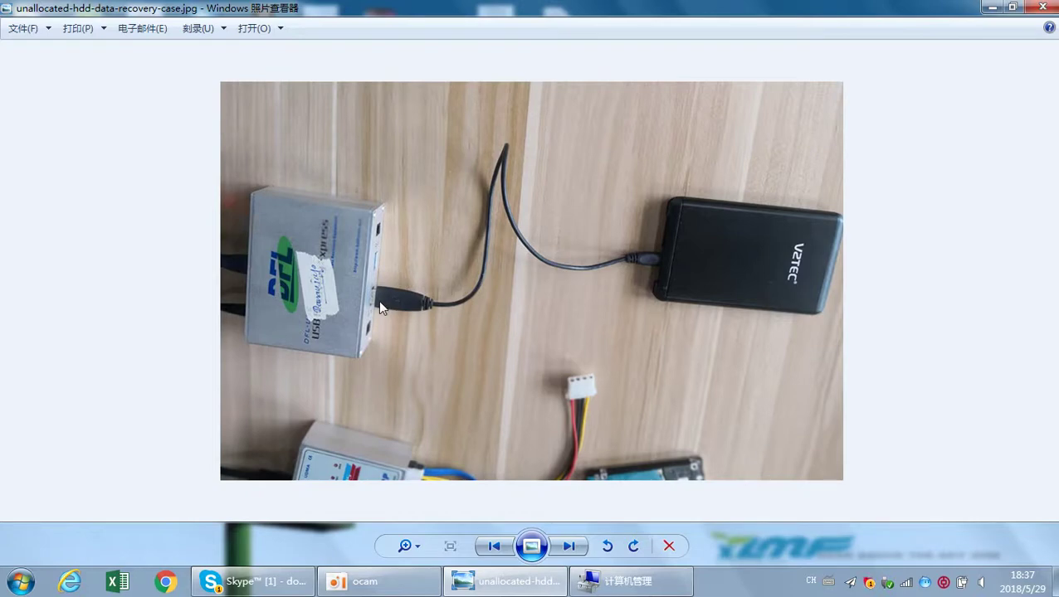
Close Computer Management and minimize the drive photo to reveal the desktop.
left_click(992, 7)
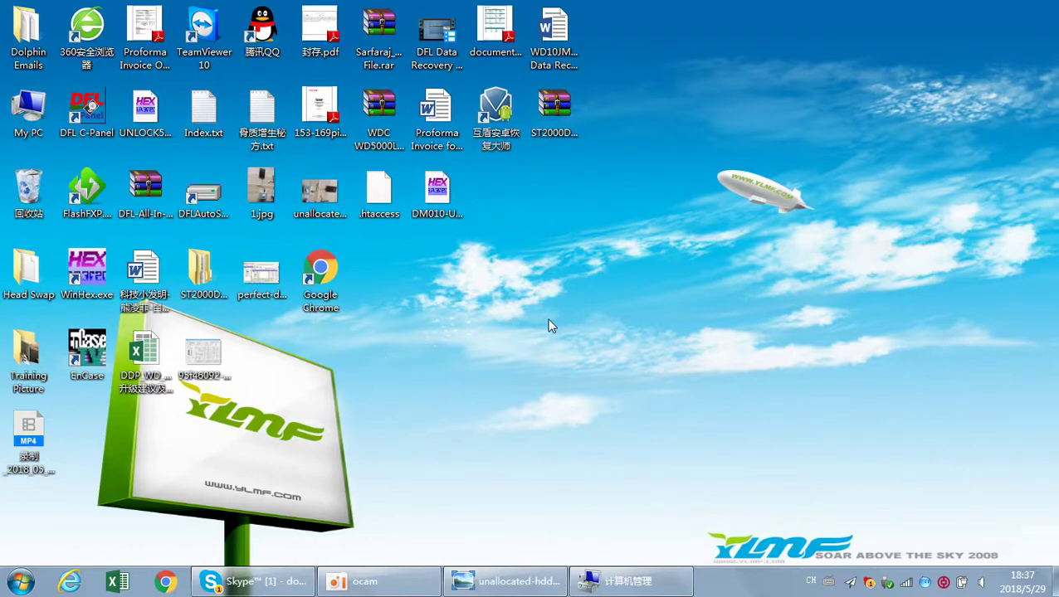
left_click(523, 579)
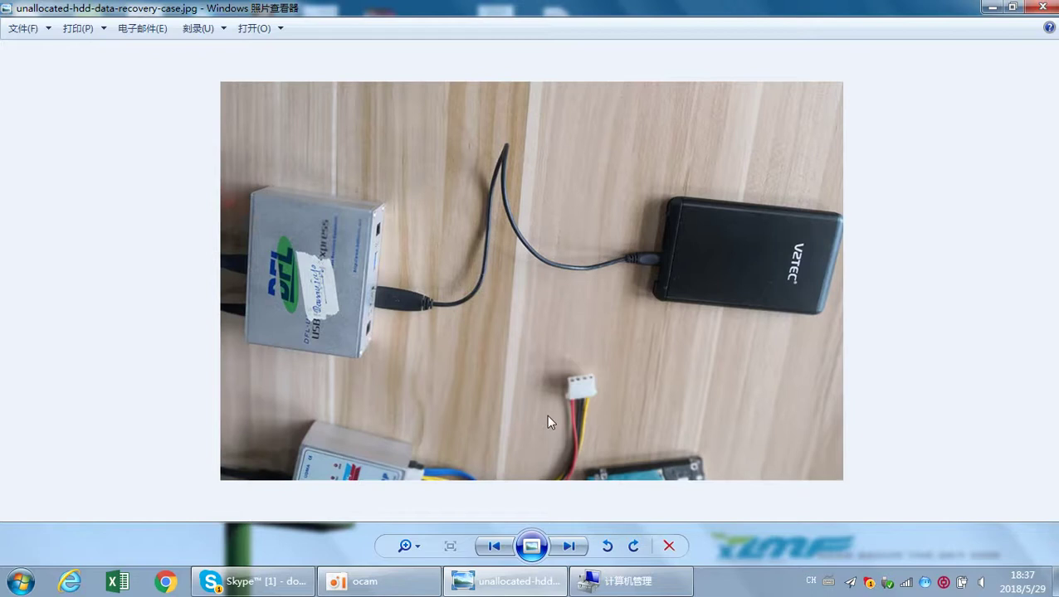
left_click(628, 581)
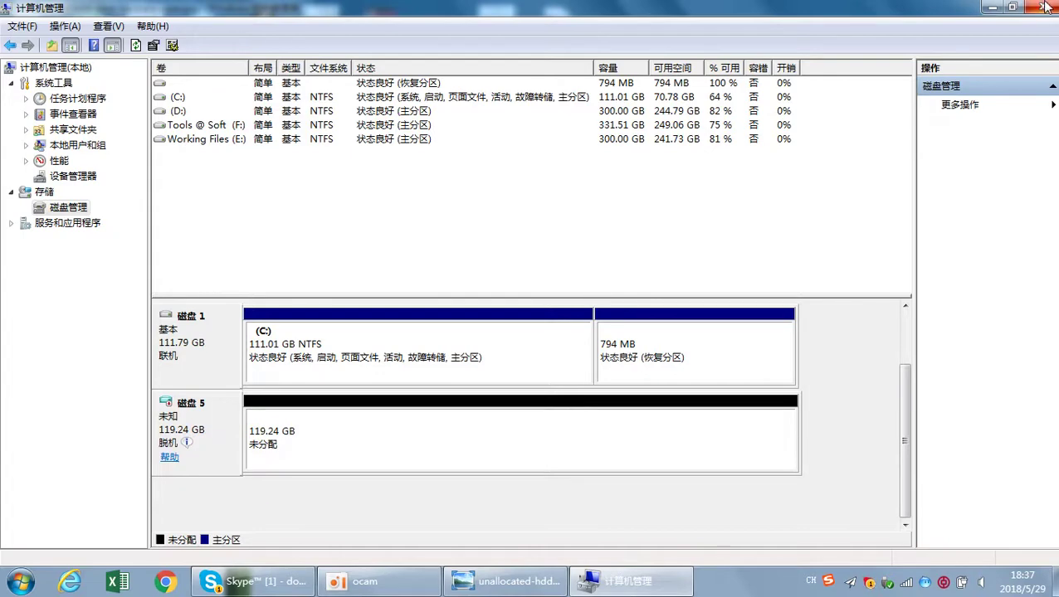
left_click(1042, 6)
left_click(992, 9)
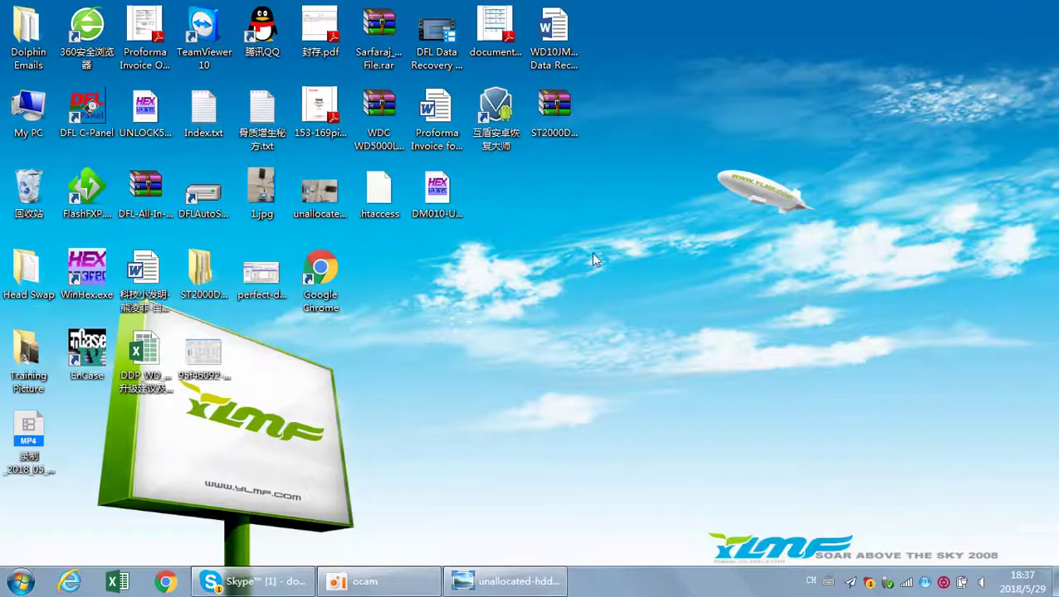
Launch DFL C-Panel and start the DDP module for the DFL_URE device.
double_click(89, 113)
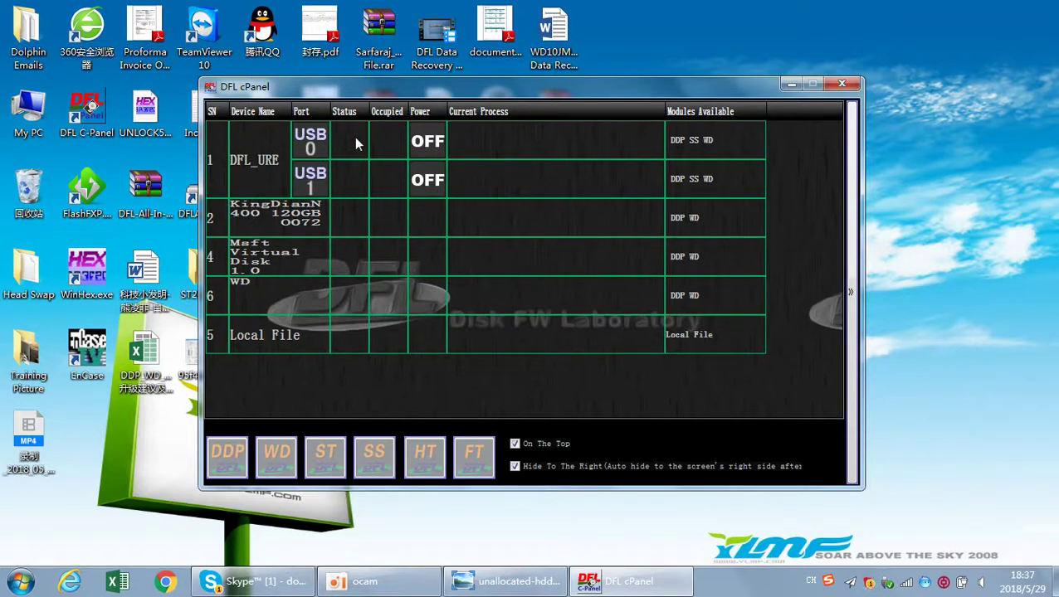
double_click(355, 139)
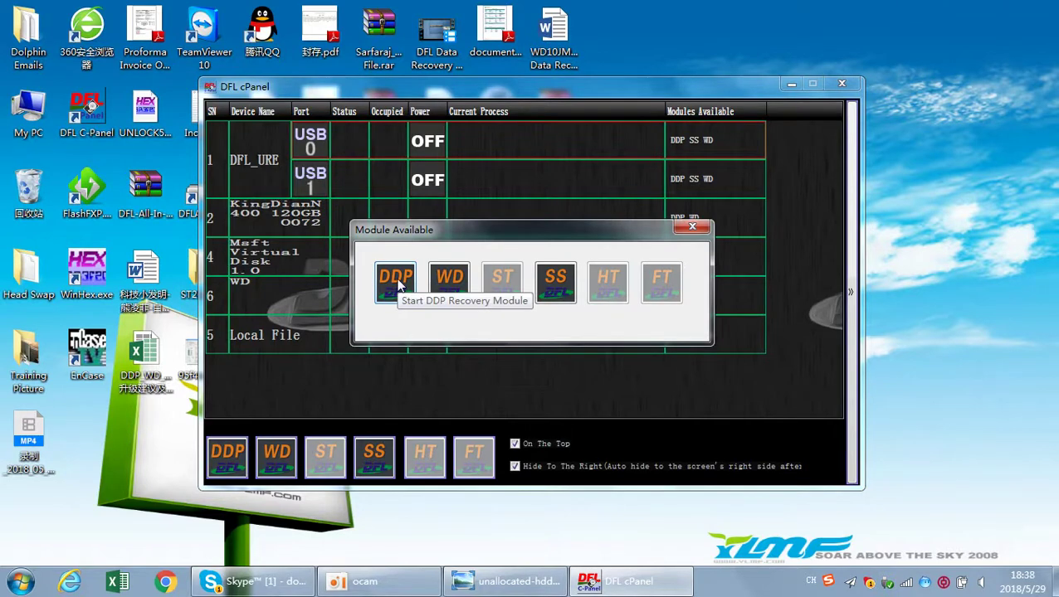
left_click(397, 280)
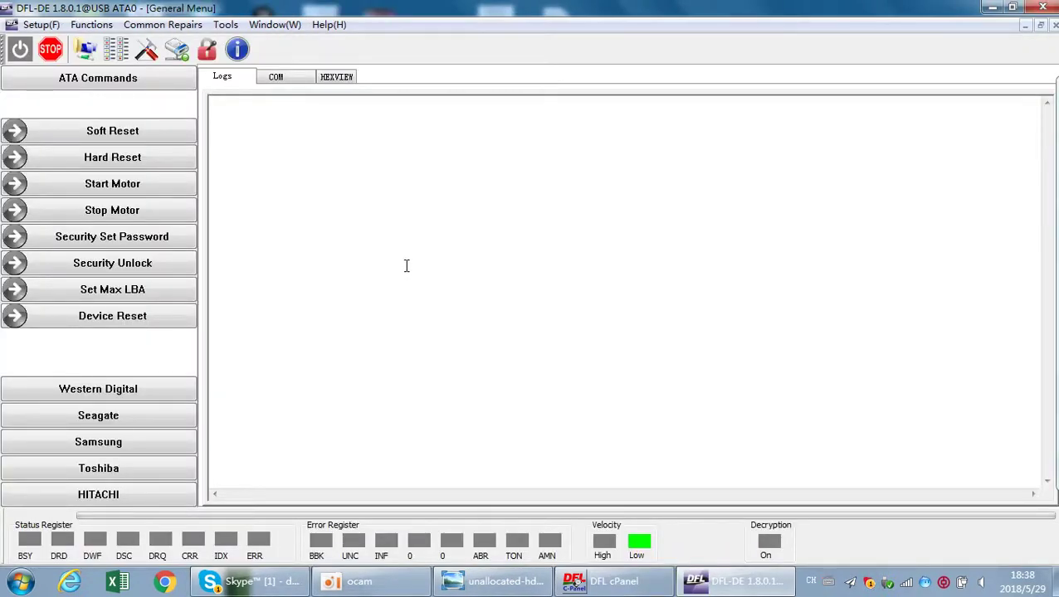
Power on the source disk and let the disk search finish.
left_click(20, 49)
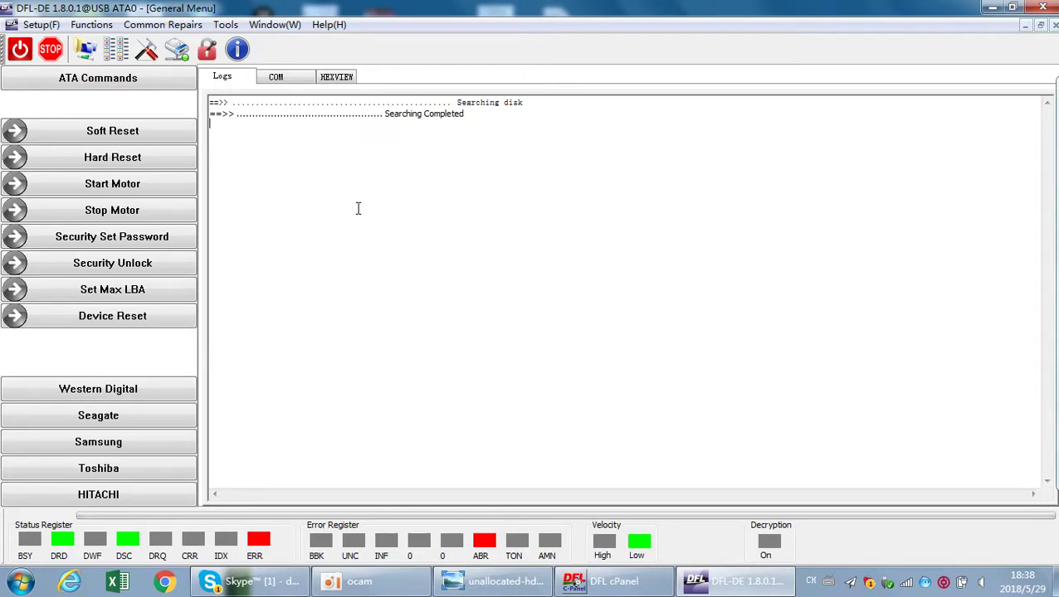
Create a new File Extraction project with USB ATA0 as the source disk.
left_click(87, 52)
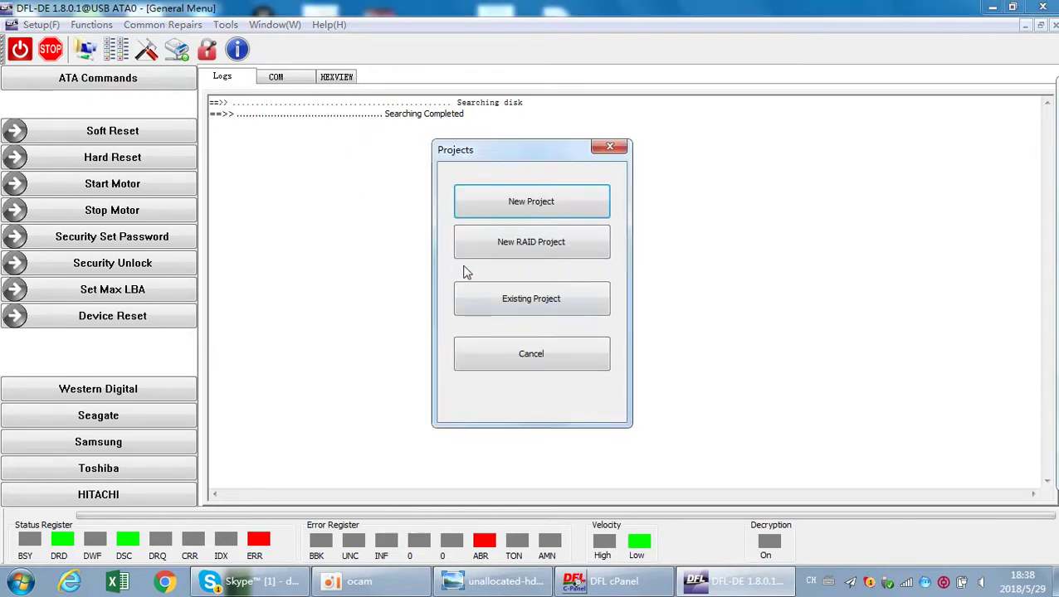
left_click(518, 203)
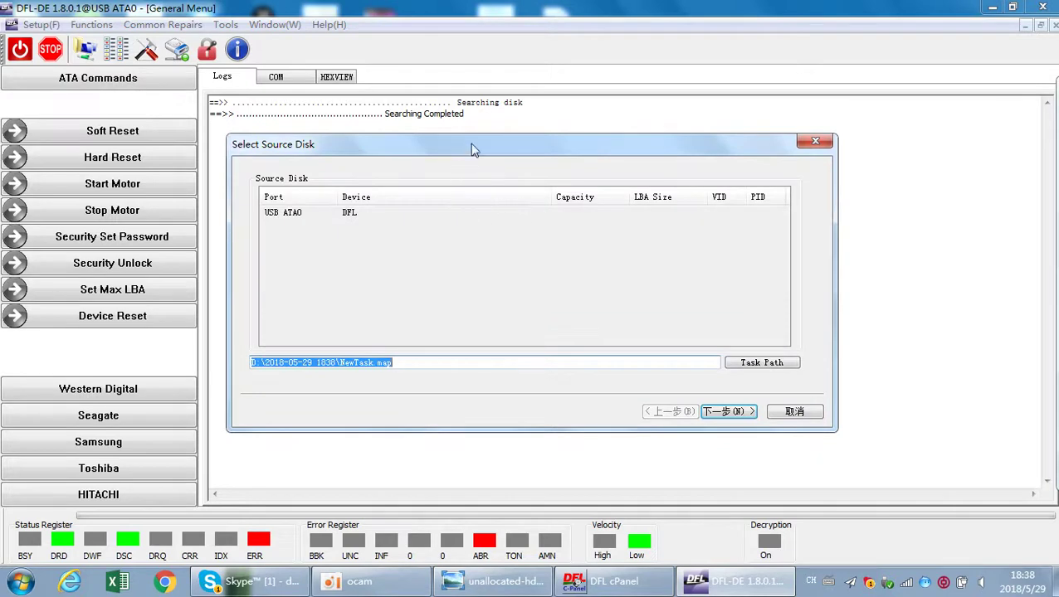
left_click_drag(473, 150, 421, 147)
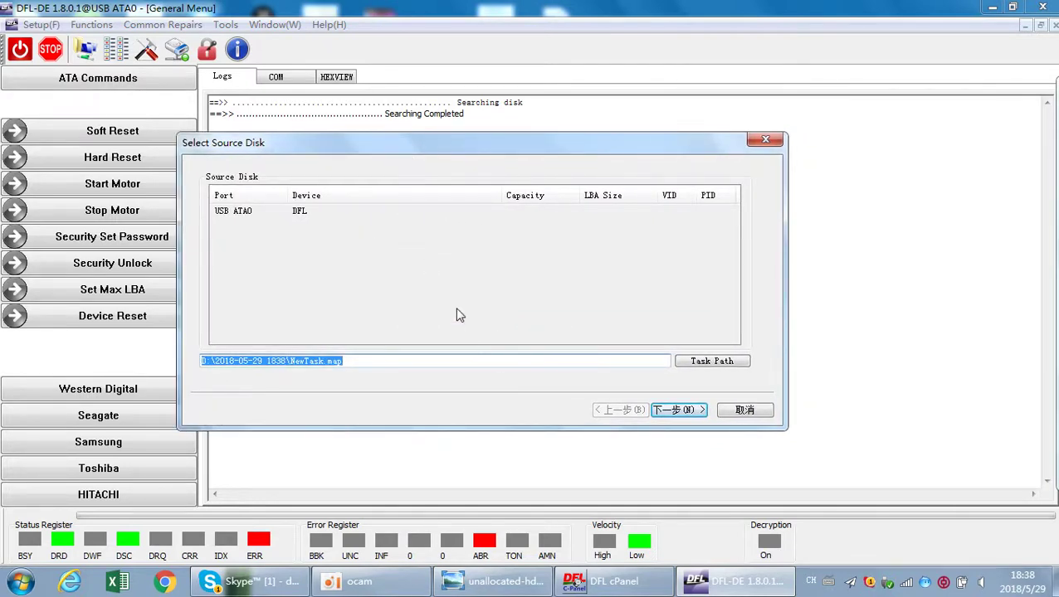
left_click(677, 411)
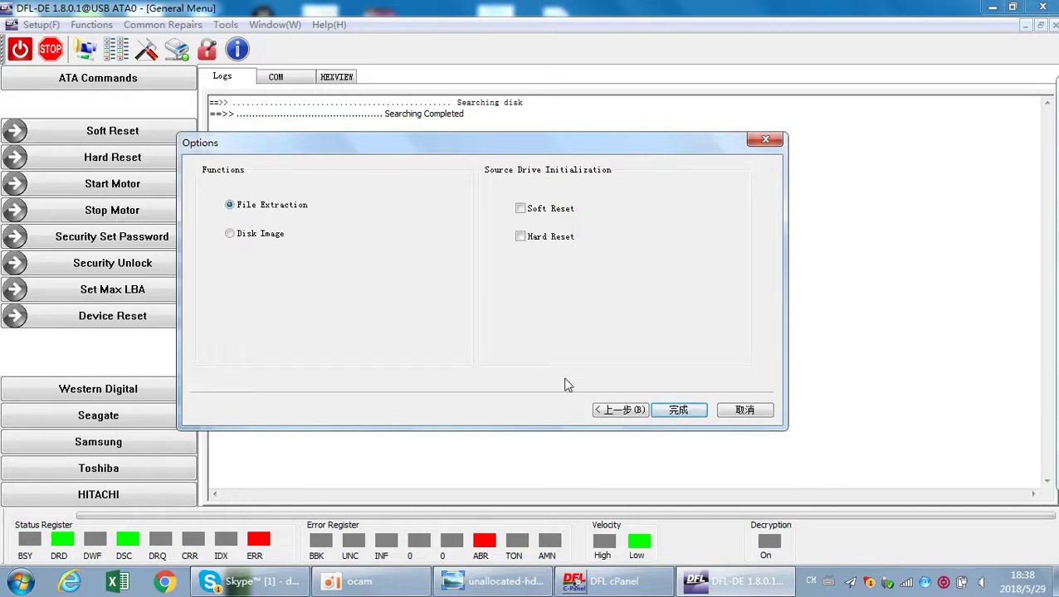
left_click(679, 410)
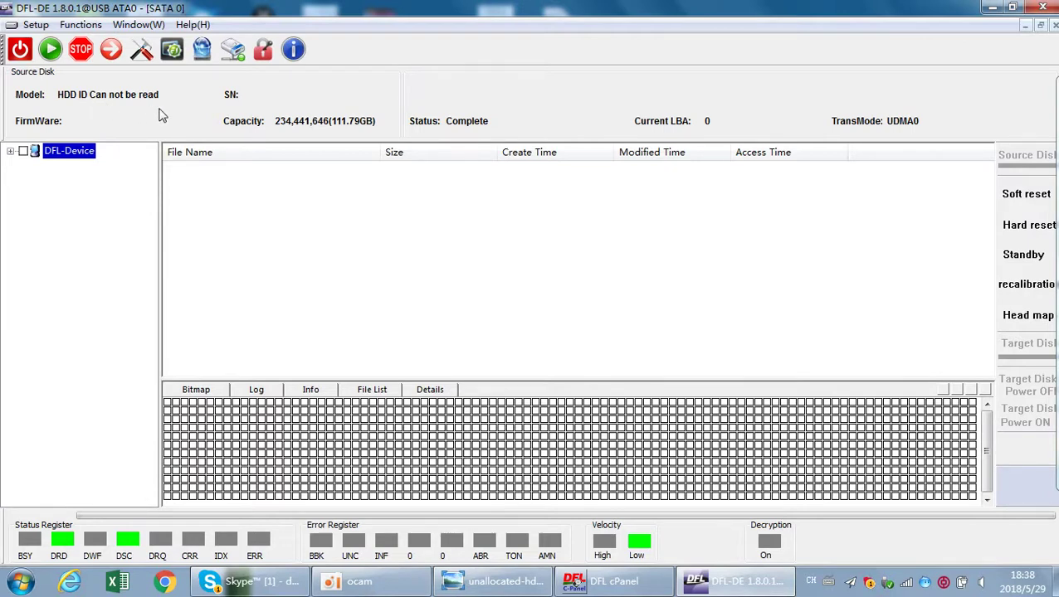
Start a default forward lost-partition scan of DFL-Device across LBA 0–234441646.
right_click(73, 158)
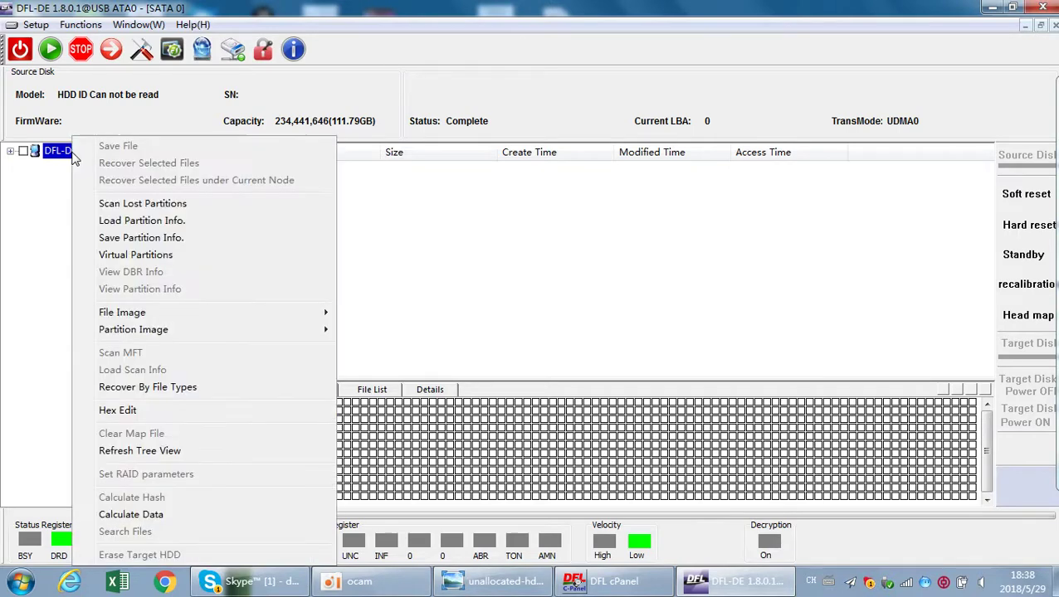
left_click(146, 207)
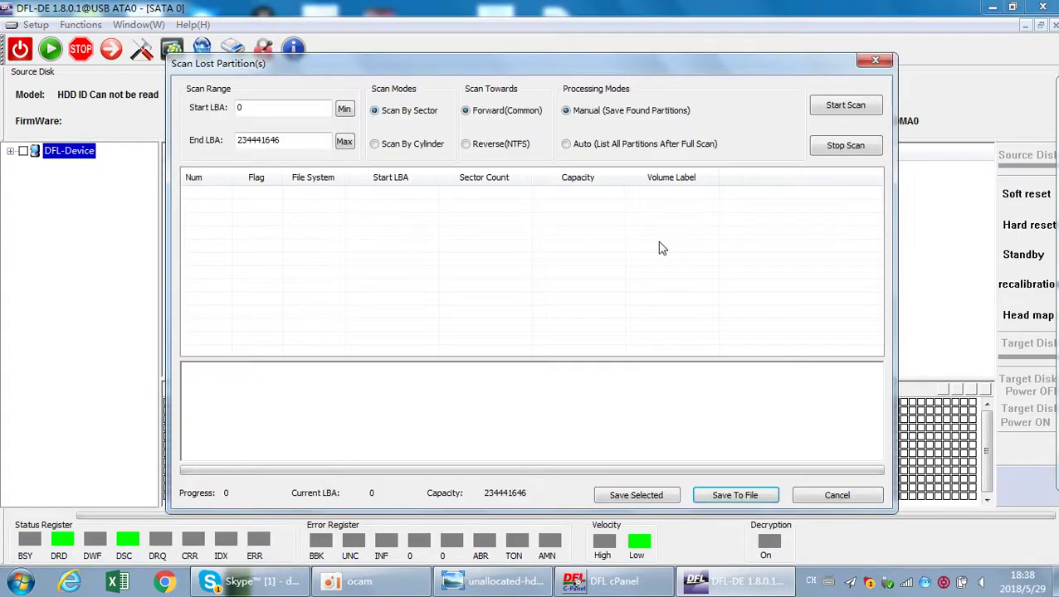
left_click_drag(488, 64, 461, 73)
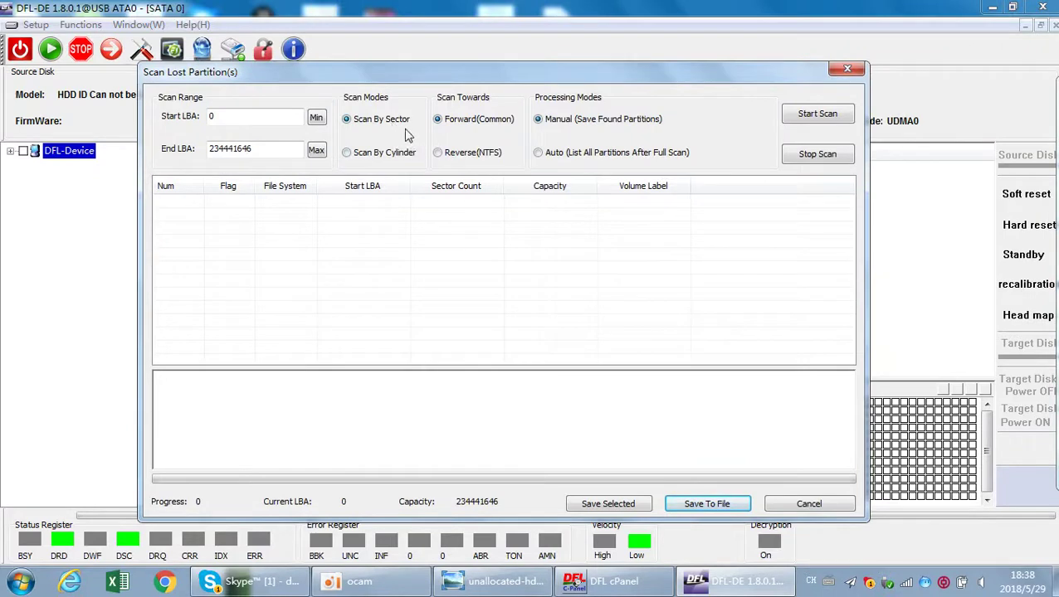
left_click(817, 114)
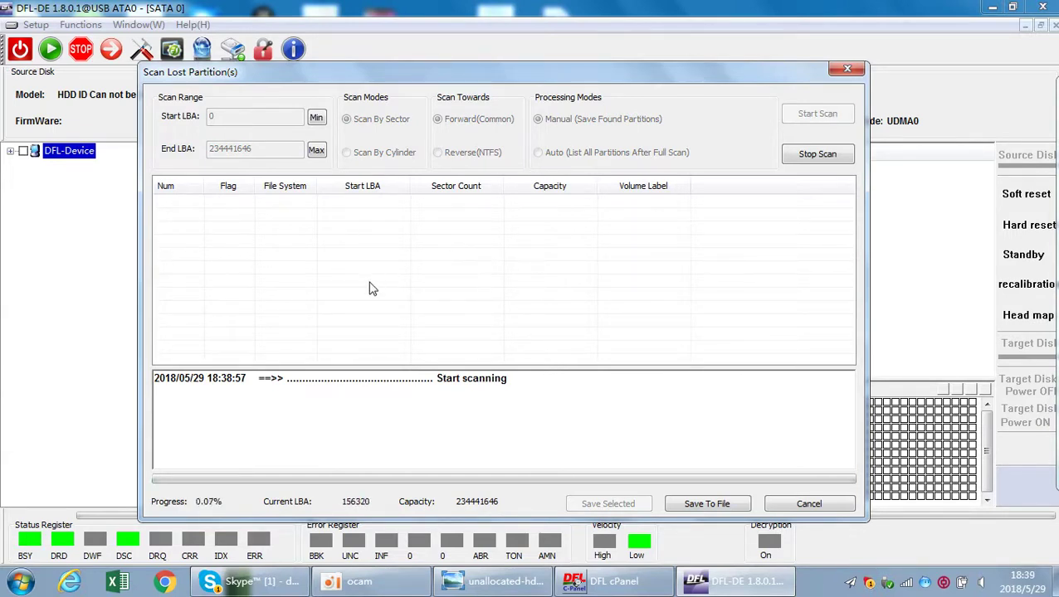
Stop the forward scan and restart it in Reverse (NTFS) mode.
left_click(816, 158)
left_click(469, 153)
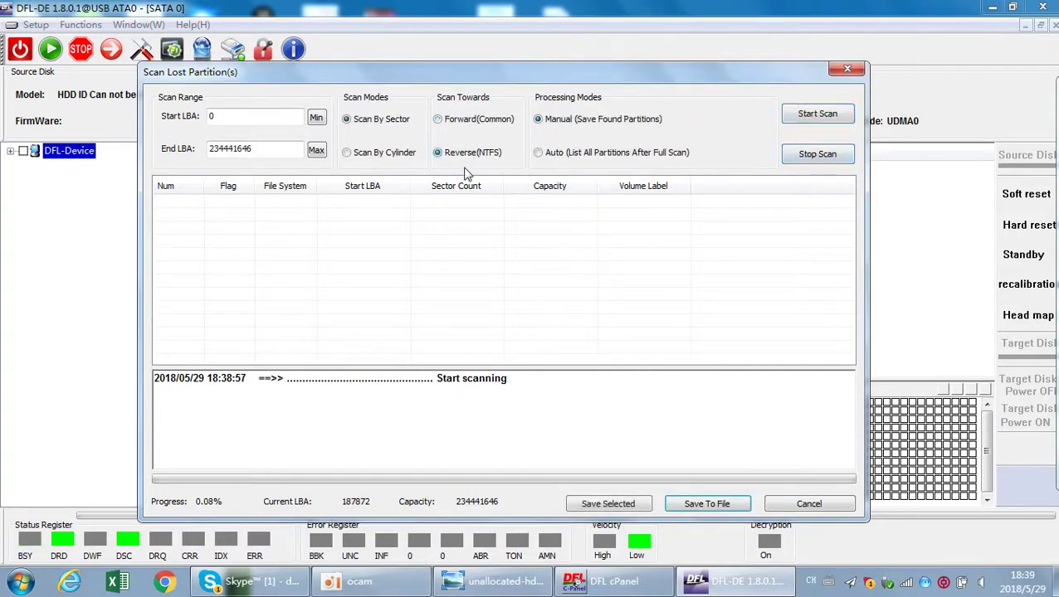
left_click(820, 116)
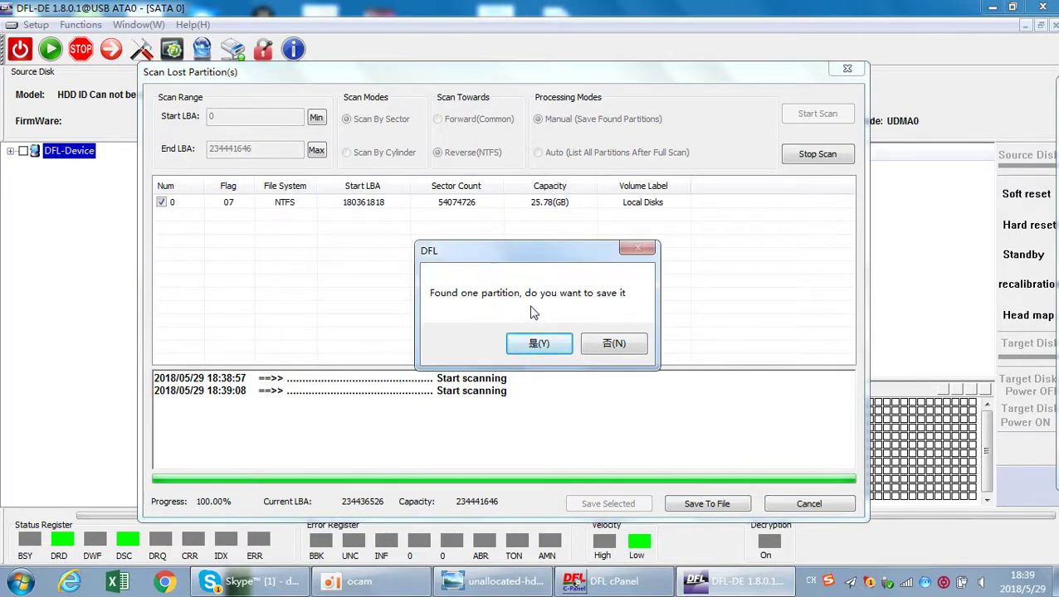
Keep all four found NTFS partitions and save them as Local Disks 0–3.
left_click(540, 346)
left_click(540, 345)
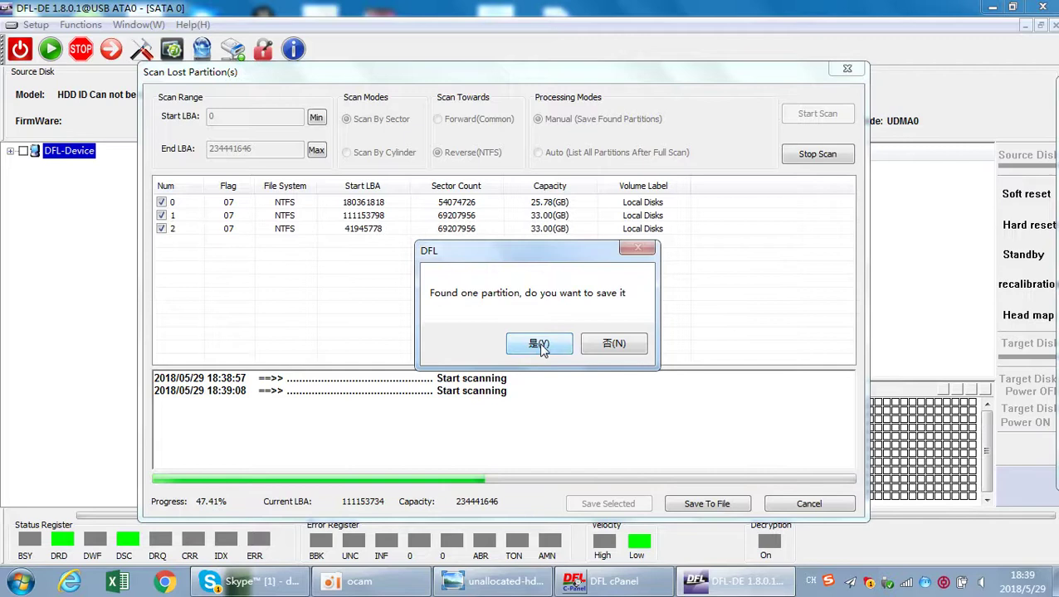
left_click(539, 344)
left_click(540, 345)
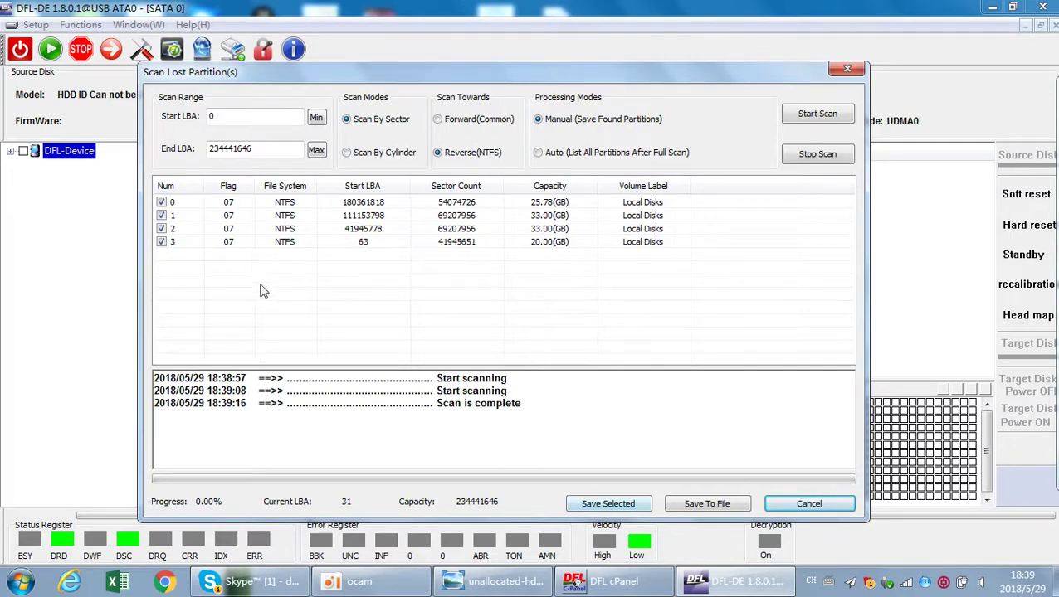
left_click(608, 503)
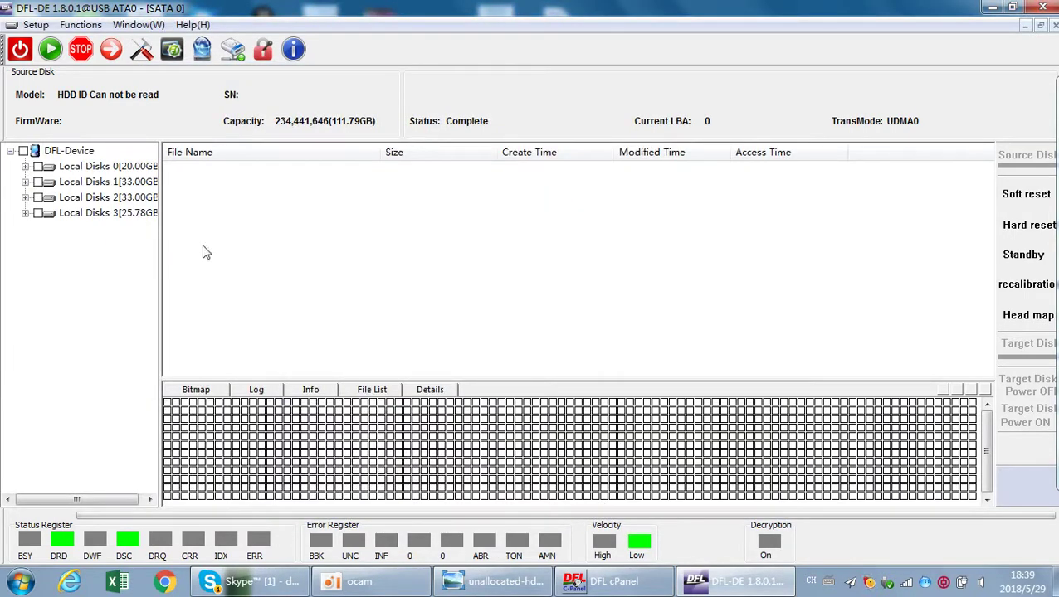
Expand Local Disks 0 and 1 and list their Root contents.
left_click_drag(160, 265, 240, 270)
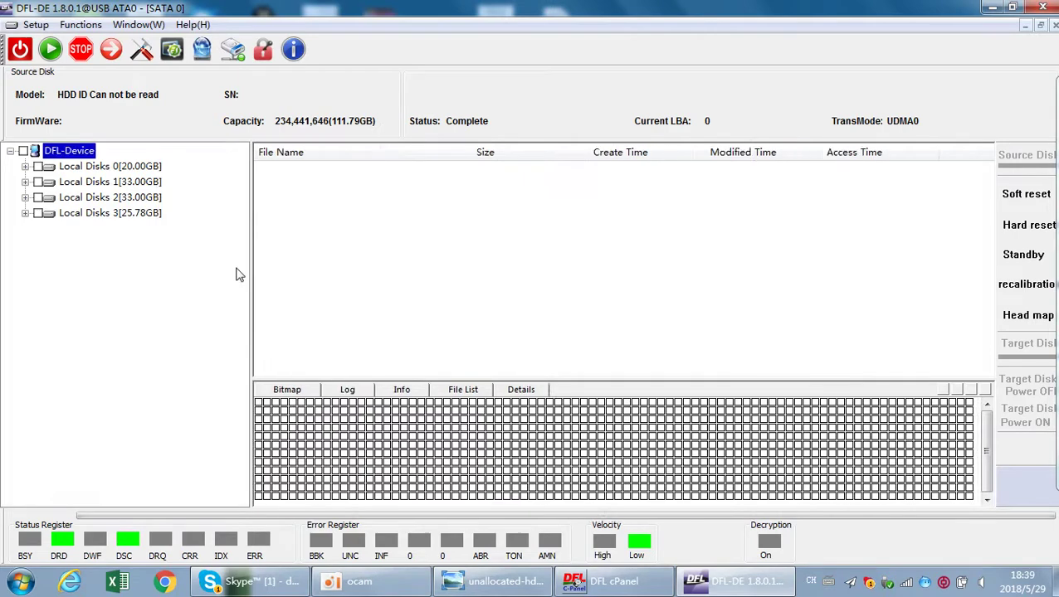
left_click(117, 170)
double_click(116, 170)
left_click(97, 184)
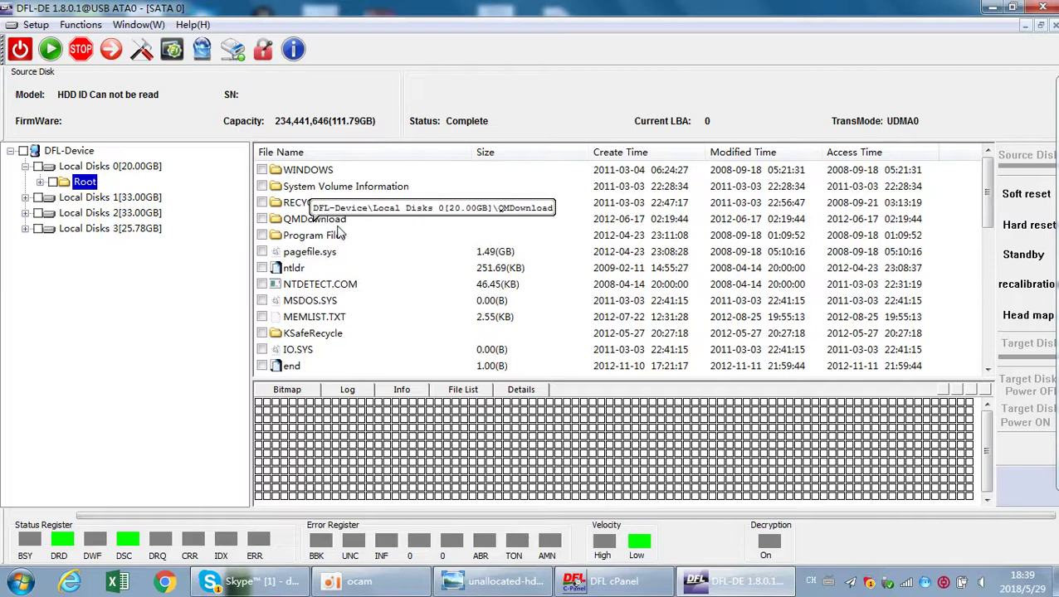
left_click(139, 201)
double_click(138, 201)
left_click(90, 213)
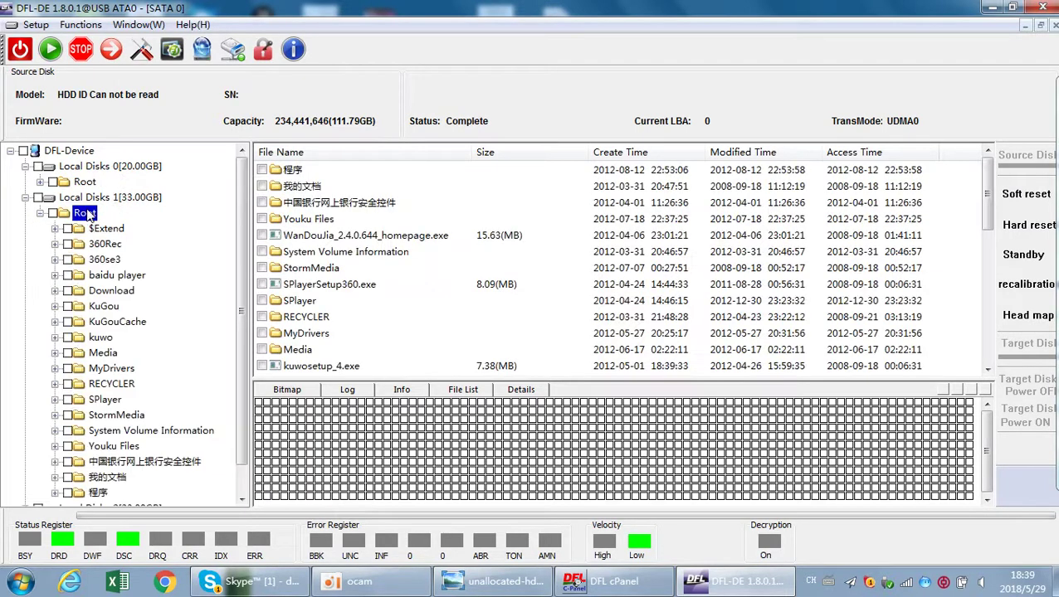
Expand Local Disks 2 and 3 and list their Root folders.
scroll(106, 301, "down", 1)
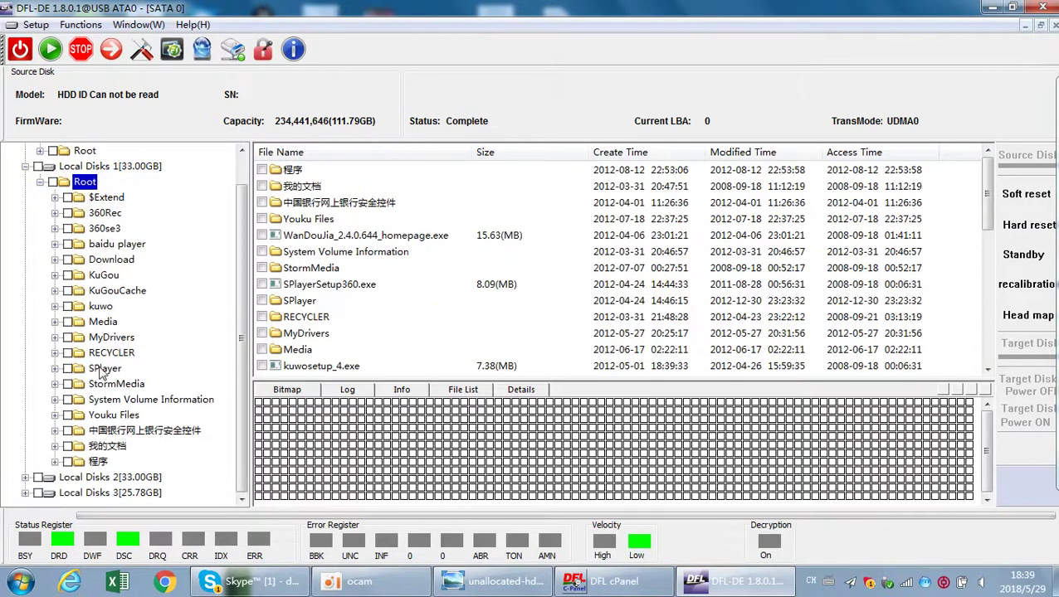
left_click(126, 479)
double_click(125, 479)
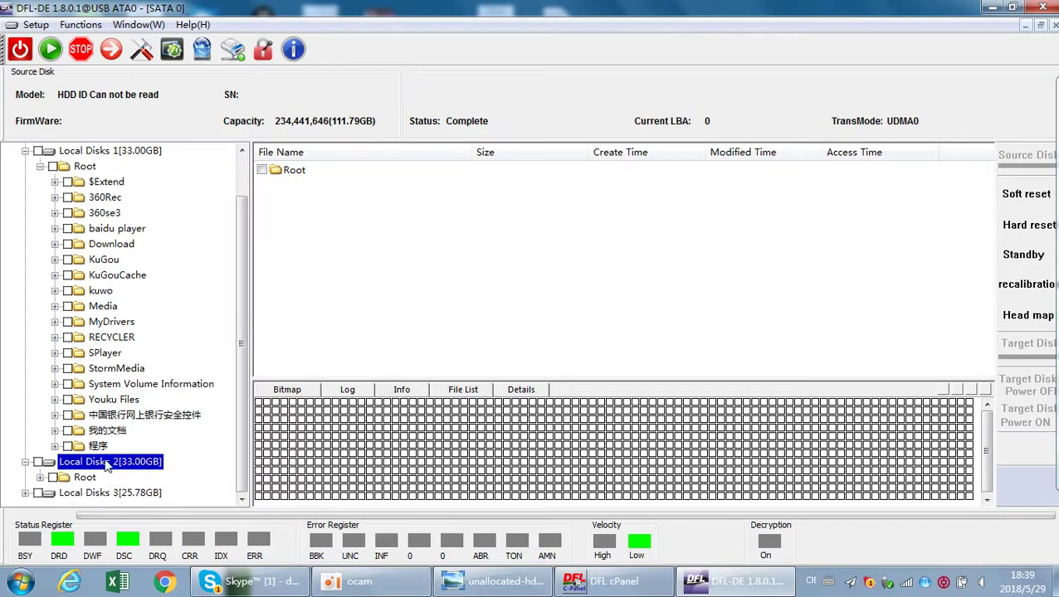
left_click(93, 479)
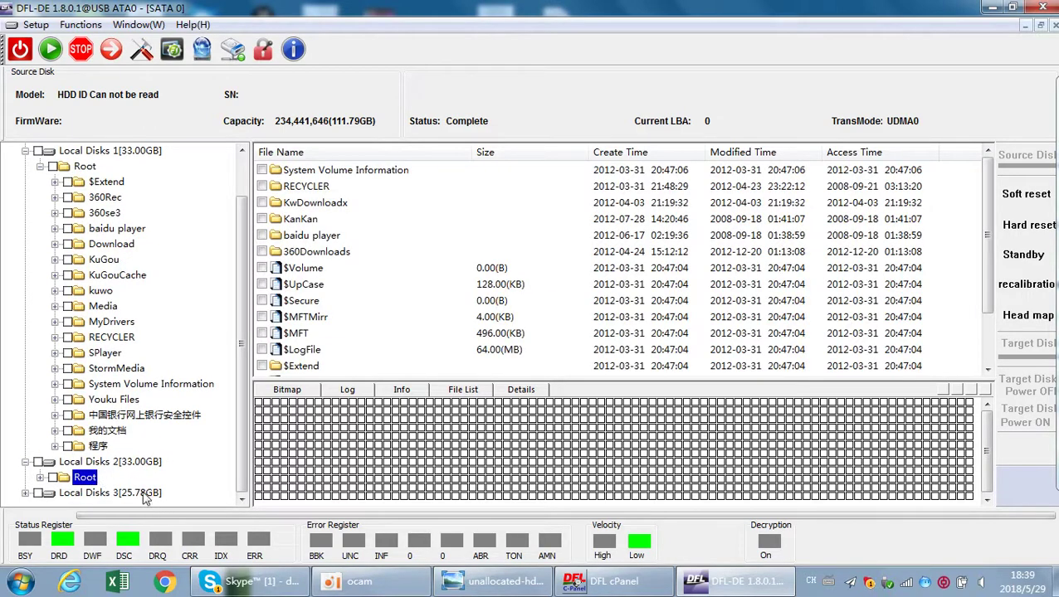
left_click(145, 496)
left_click(85, 493)
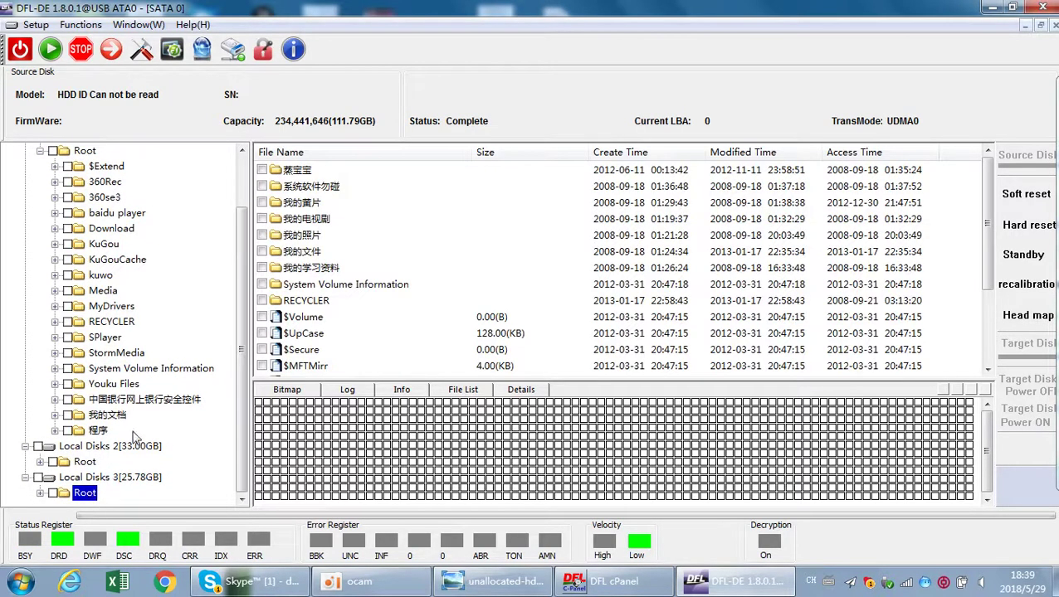
Browse the KuGou, MyDrivers, RECYCLER and KuGouCache folders in Local Disks 1.
scroll(130, 437, "up", 2)
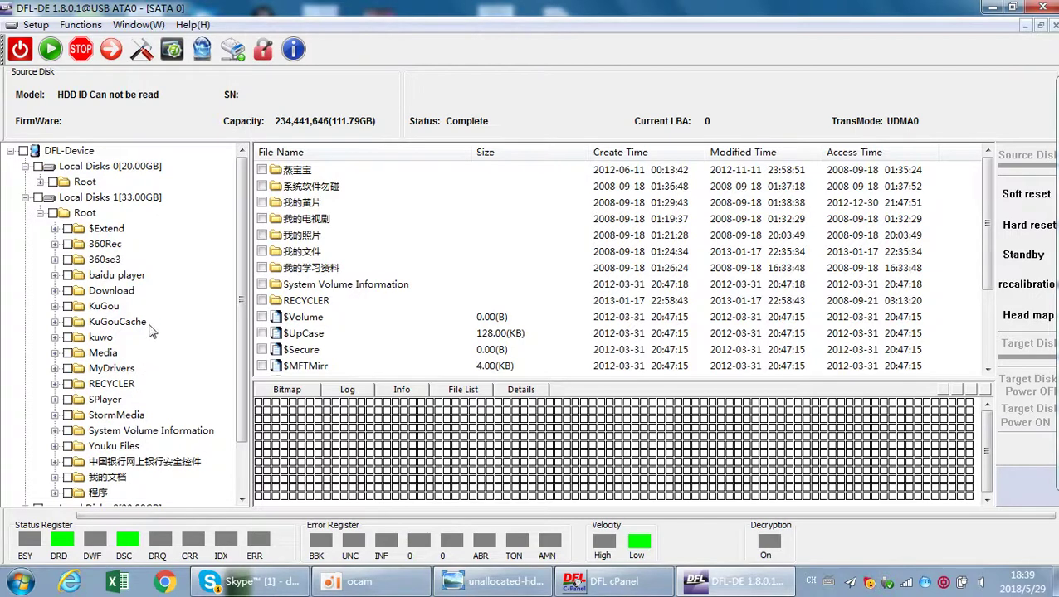
left_click(102, 306)
left_click(106, 199)
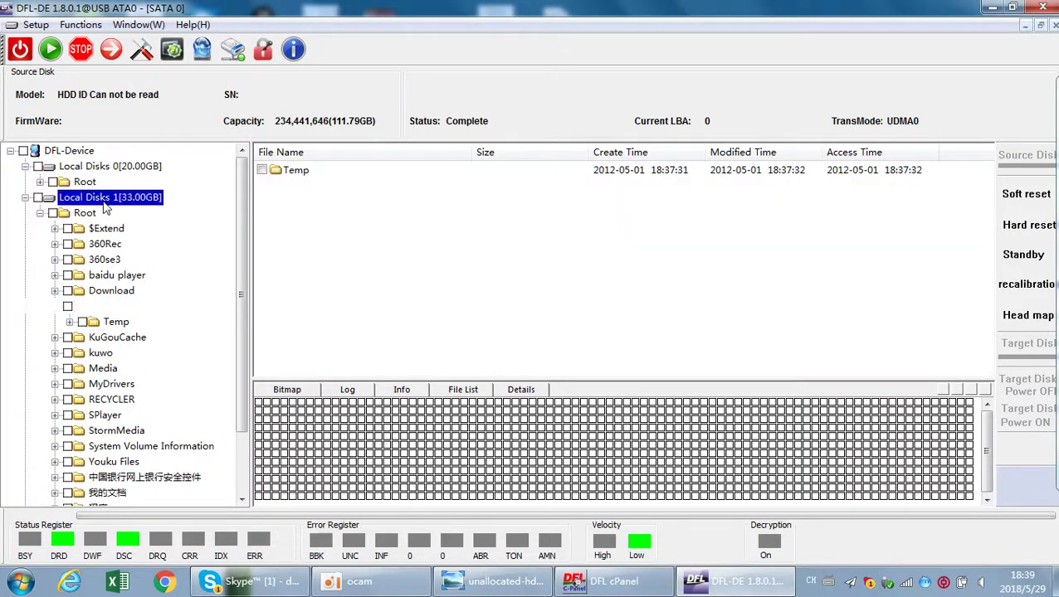
left_click(116, 384)
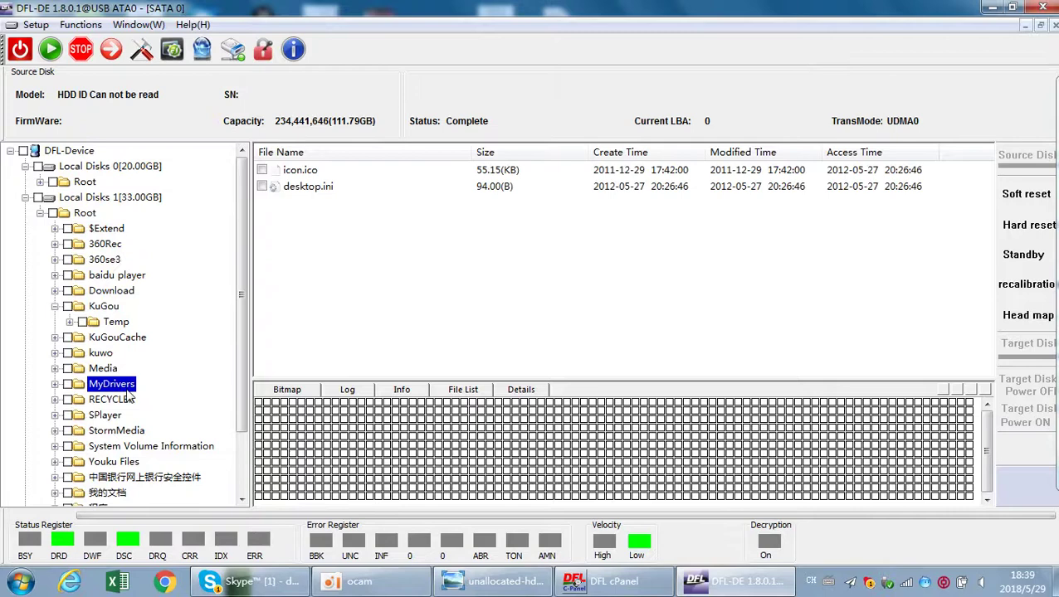
left_click(118, 401)
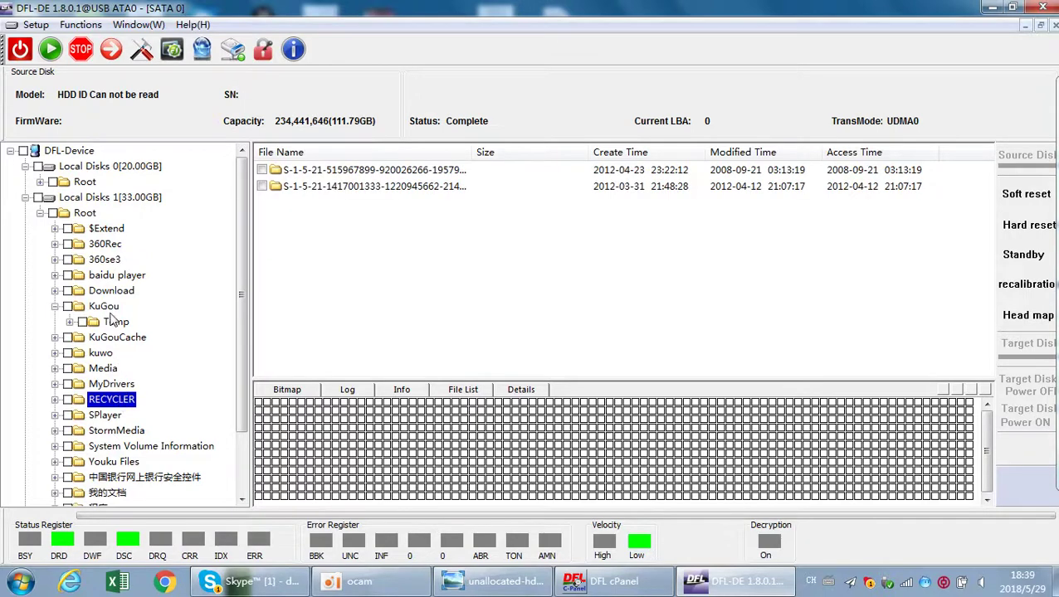
left_click(117, 340)
left_click(107, 201)
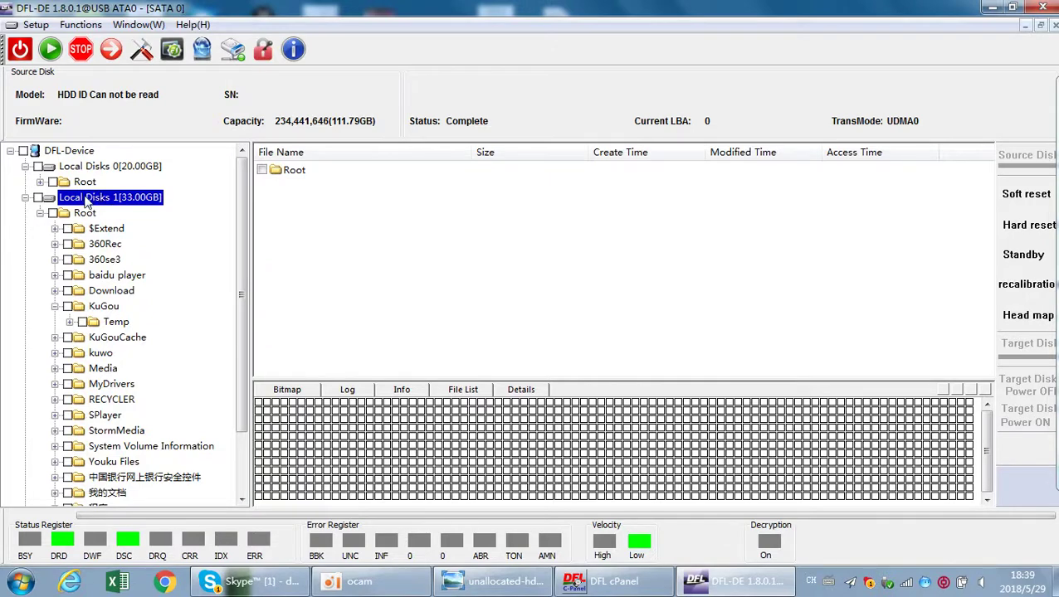
Collapse the Local Disks 0 and 1 branches, leaving Local Disks 2 and 3 expanded.
scroll(125, 390, "down", 2)
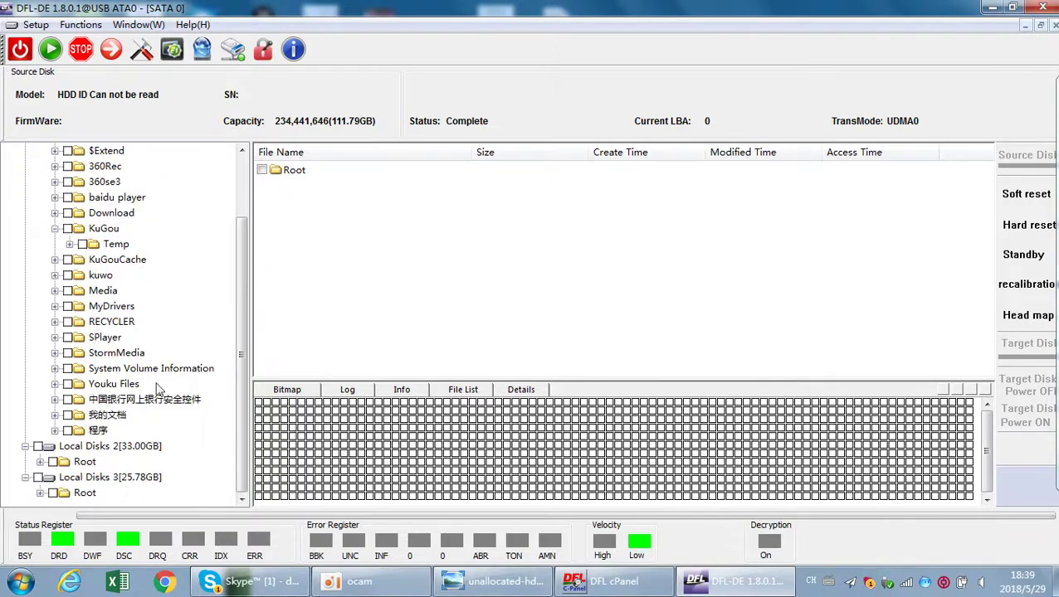
scroll(143, 311, "up", 2)
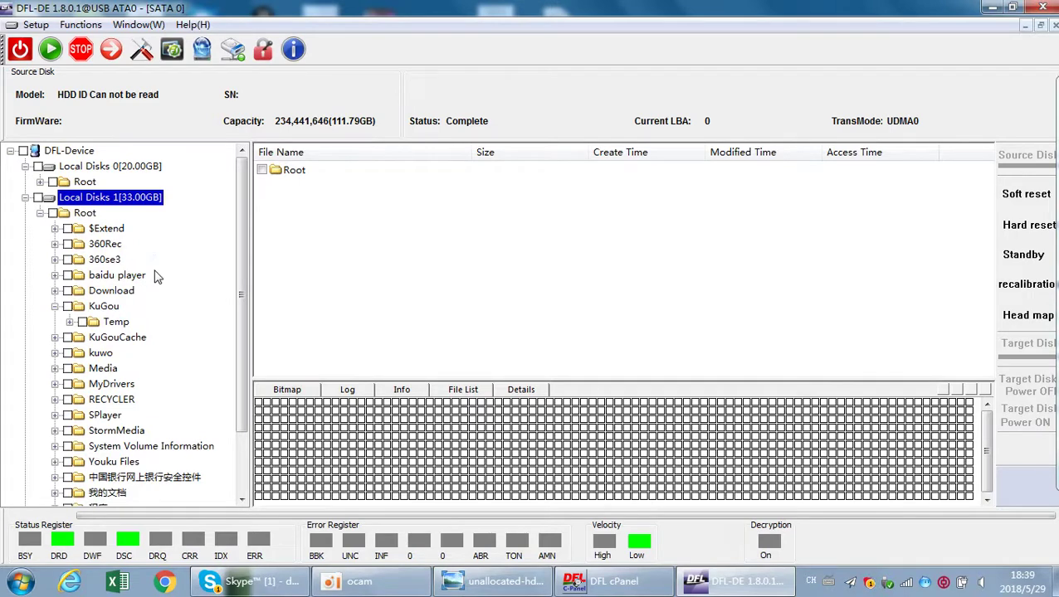
scroll(118, 352, "down", 2)
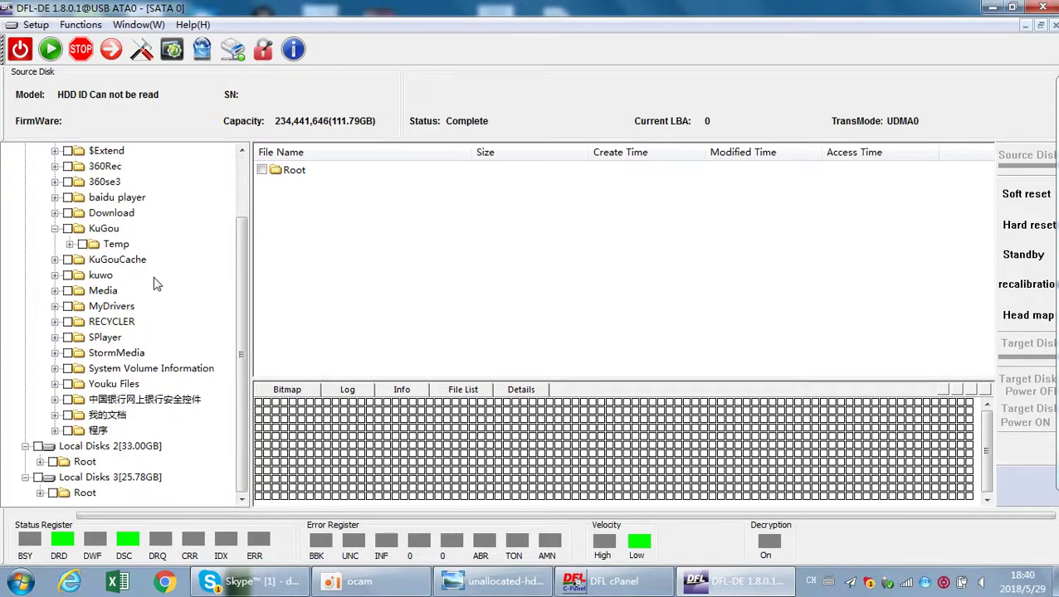
scroll(126, 337, "up", 2)
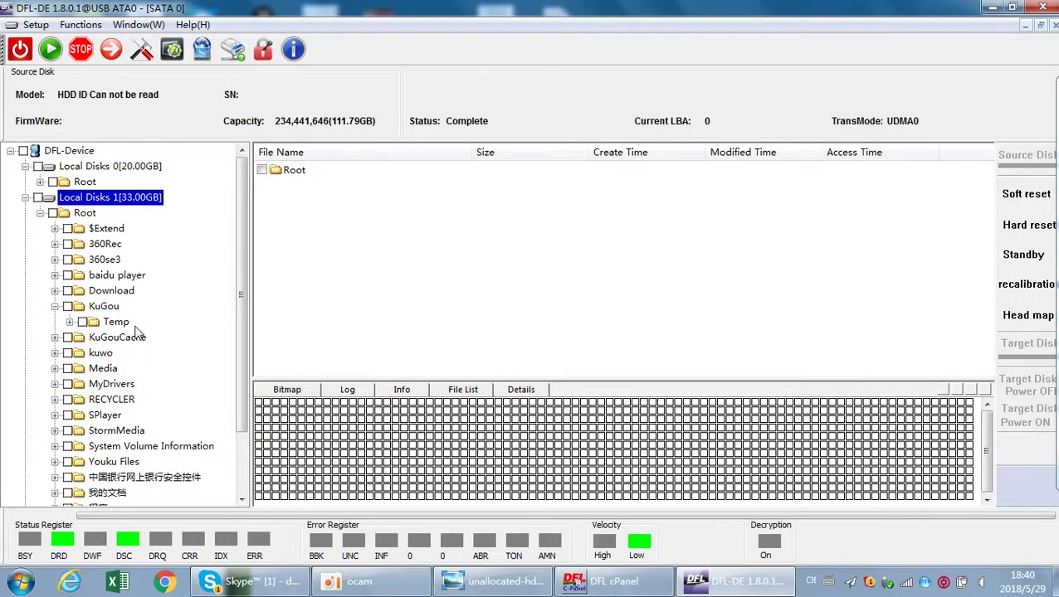
double_click(108, 169)
left_click(129, 188)
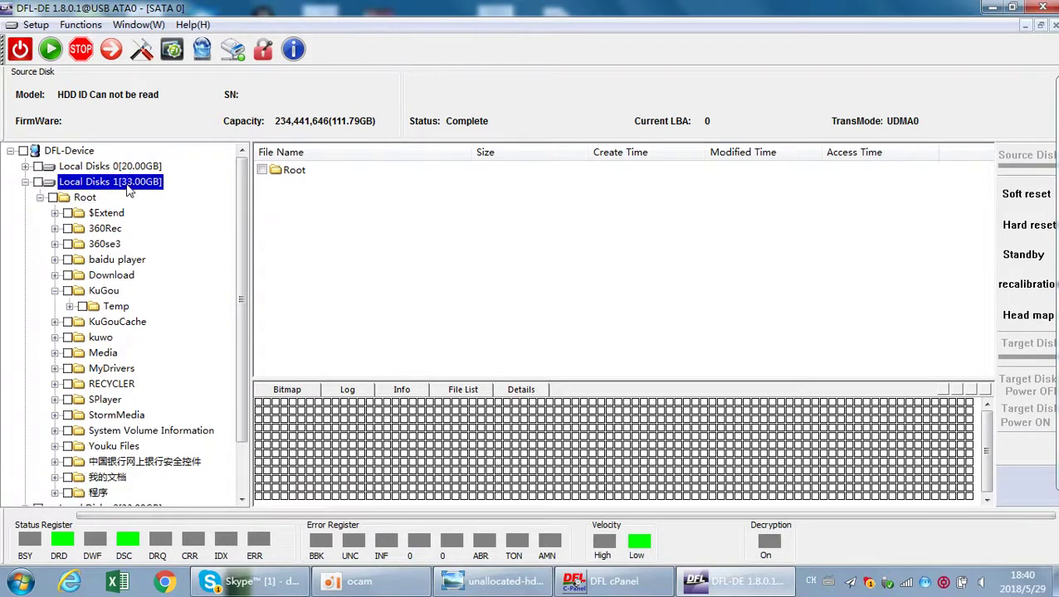
double_click(128, 188)
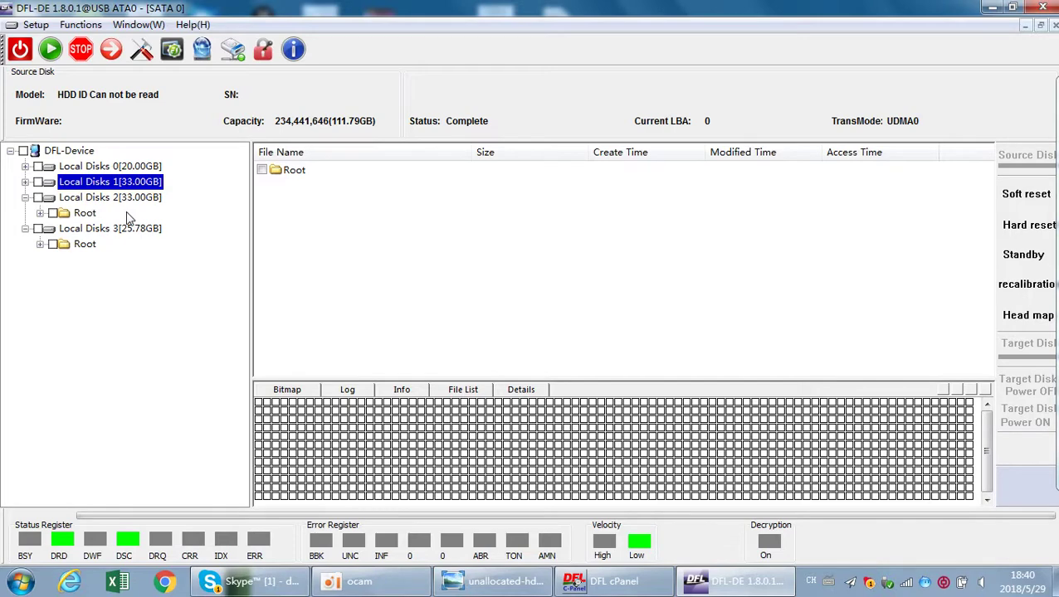
Tick the Root folders of Local Disks 2 and 3, then list Local Disks 1's Root.
left_click(53, 213)
left_click(53, 244)
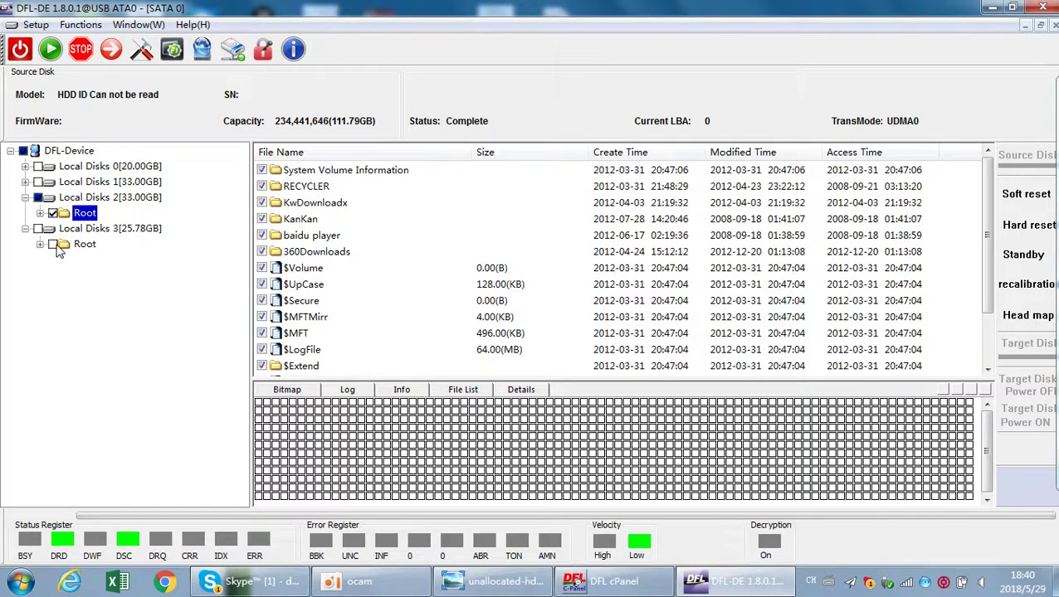
left_click(117, 199)
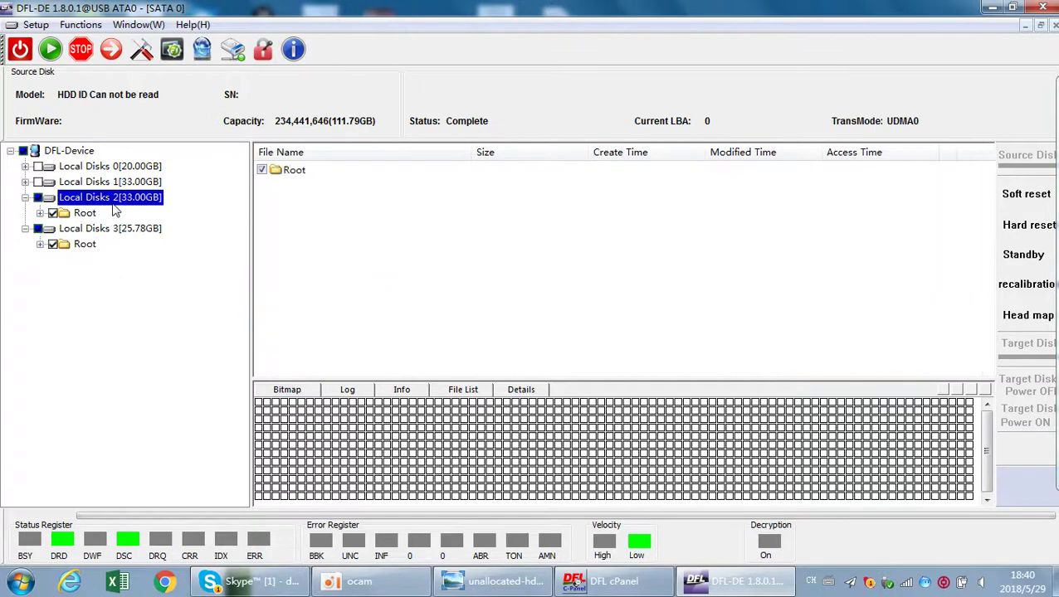
left_click(117, 184)
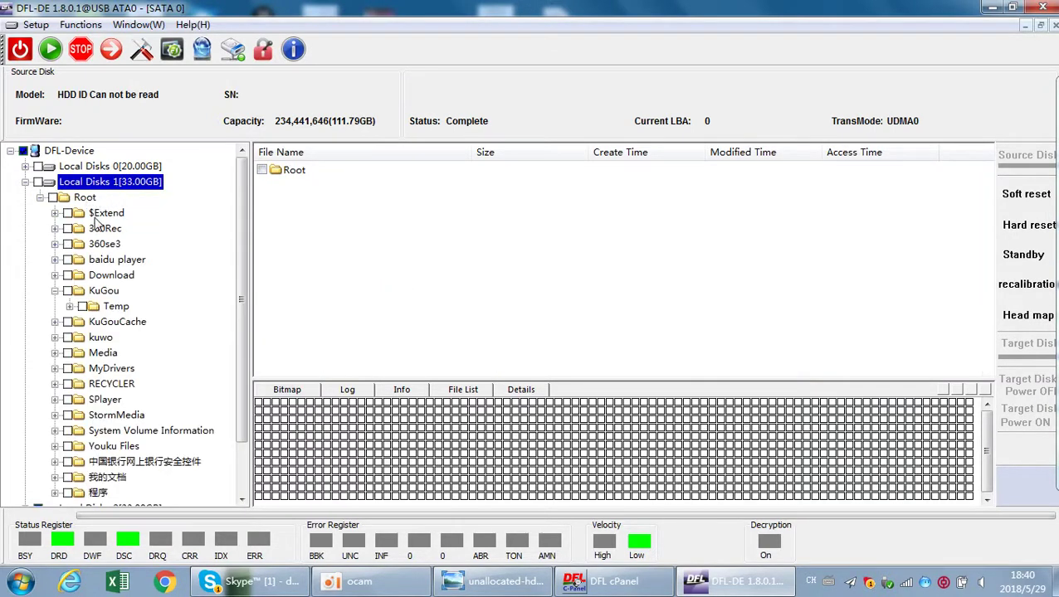
left_click(88, 199)
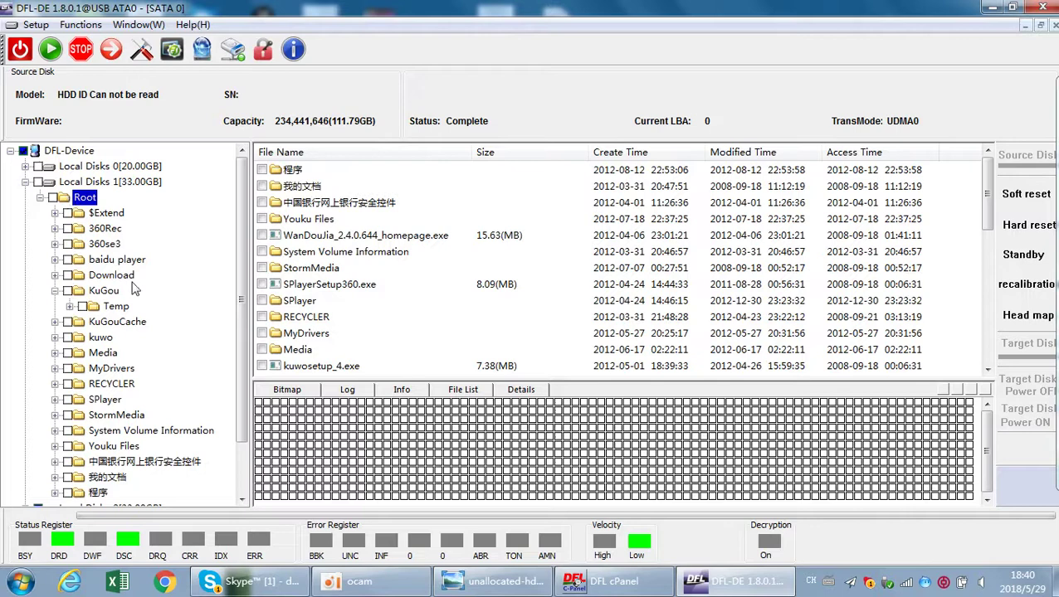
Tick Local Disks 1's Download and KuGou folders and check the recovery menu.
left_click(67, 275)
left_click(67, 291)
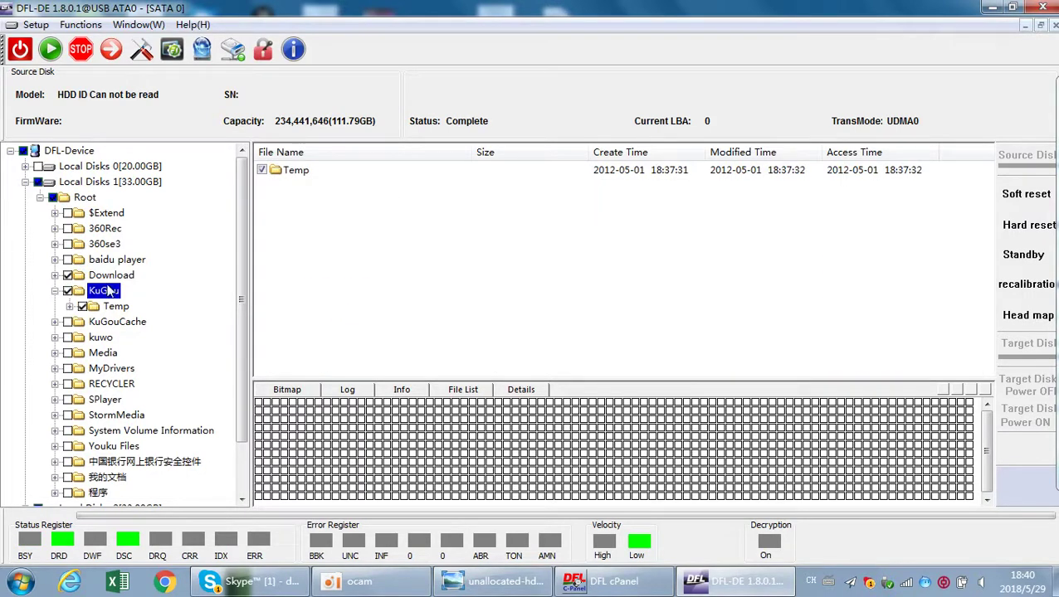
right_click(106, 296)
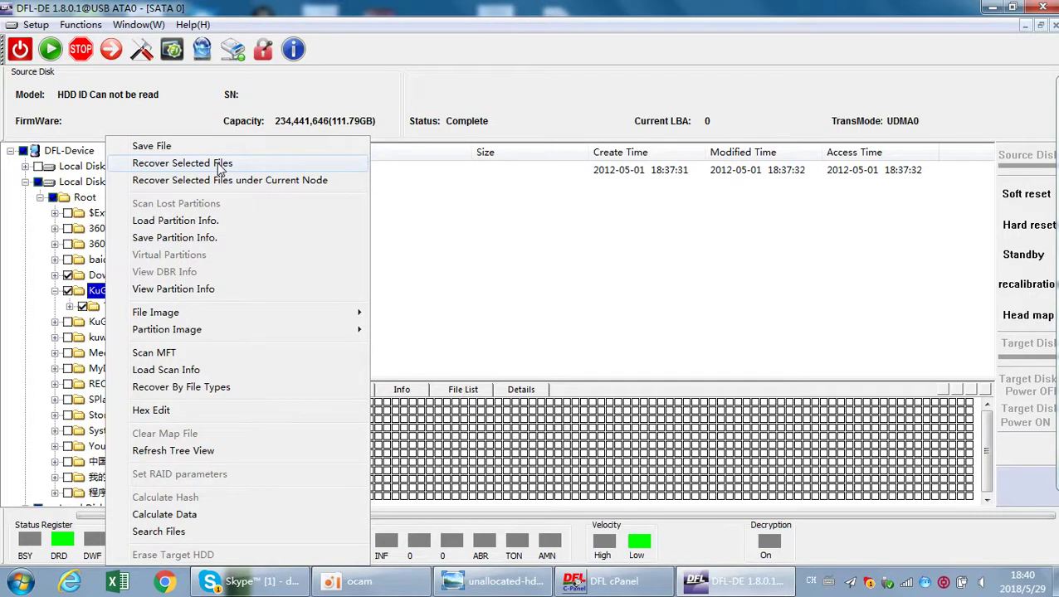
left_click(112, 112)
Power down the source disk with the toolbar's Power button, leaving the marked folders selected.
scroll(71, 386, "down", 2)
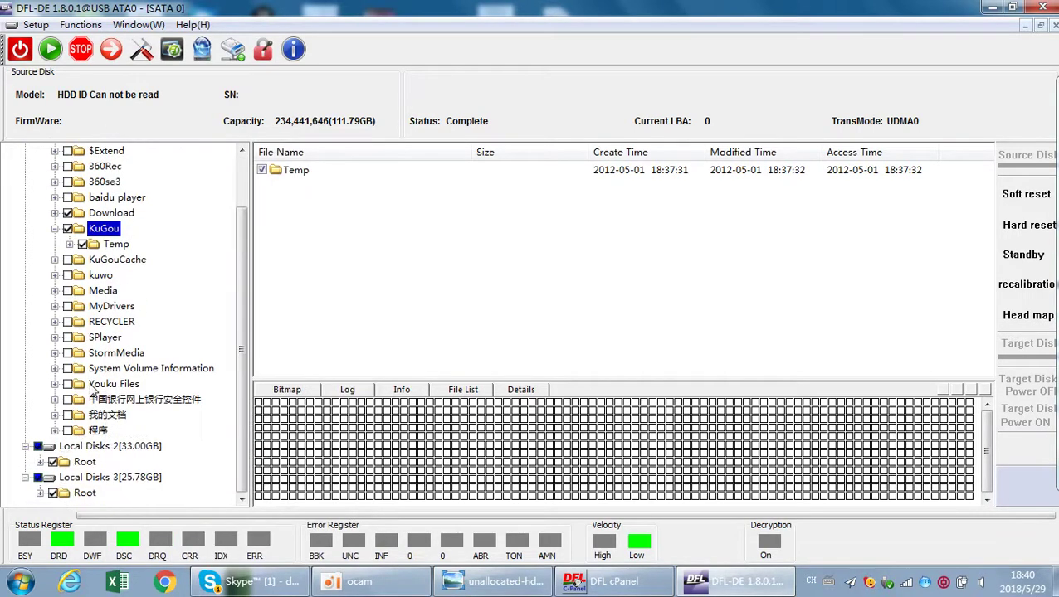
scroll(130, 329, "up", 2)
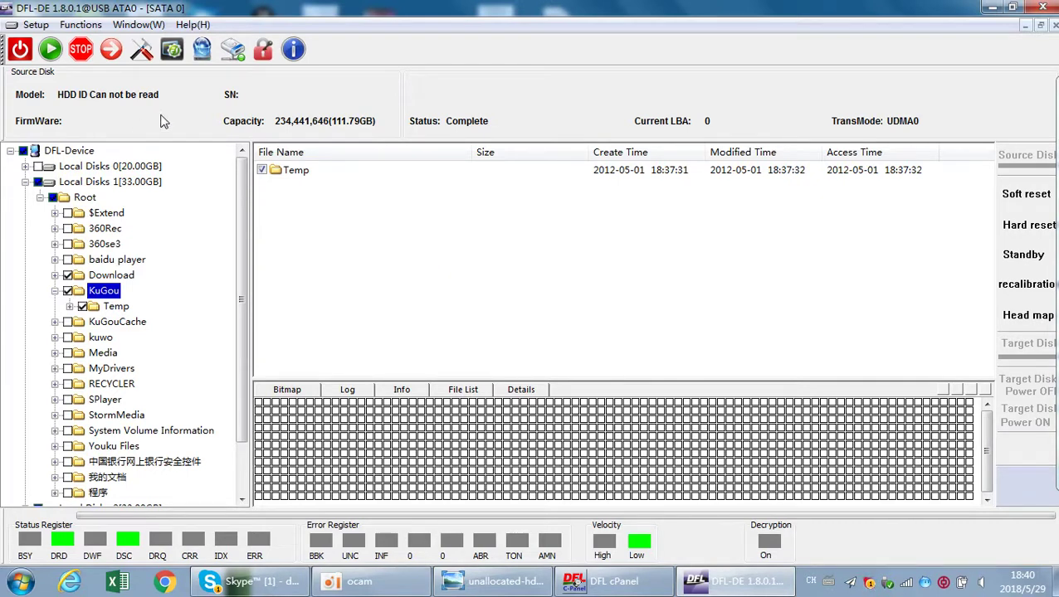
left_click(20, 49)
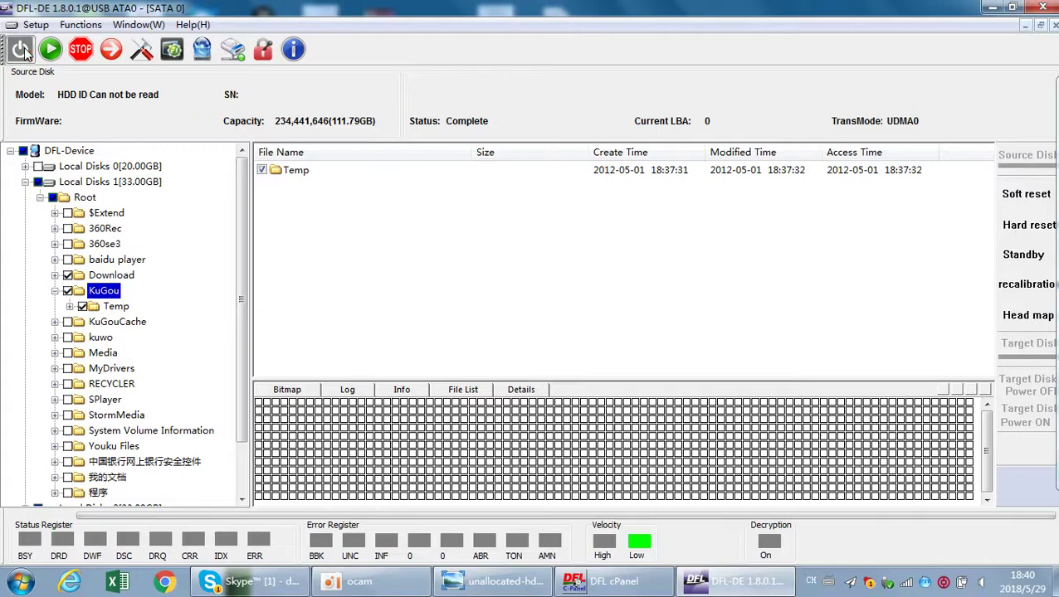